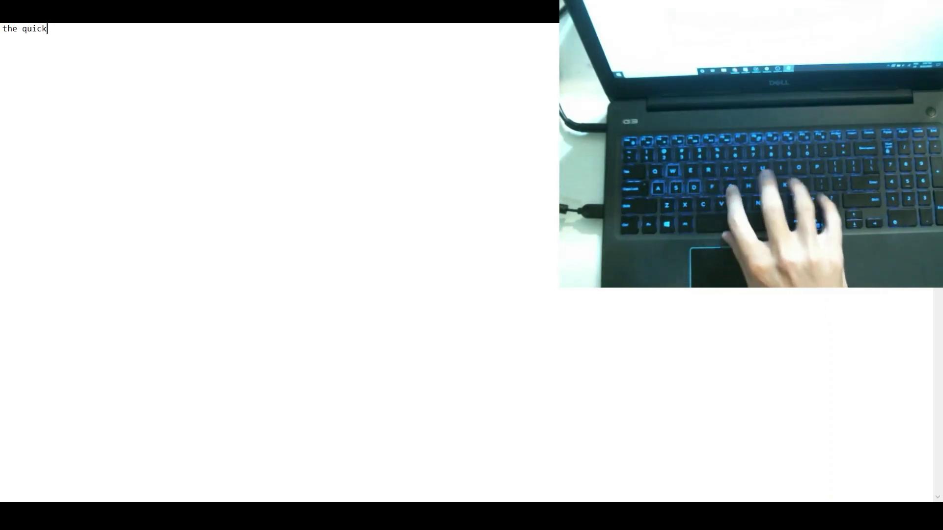
pyautogui.write(' brown ')
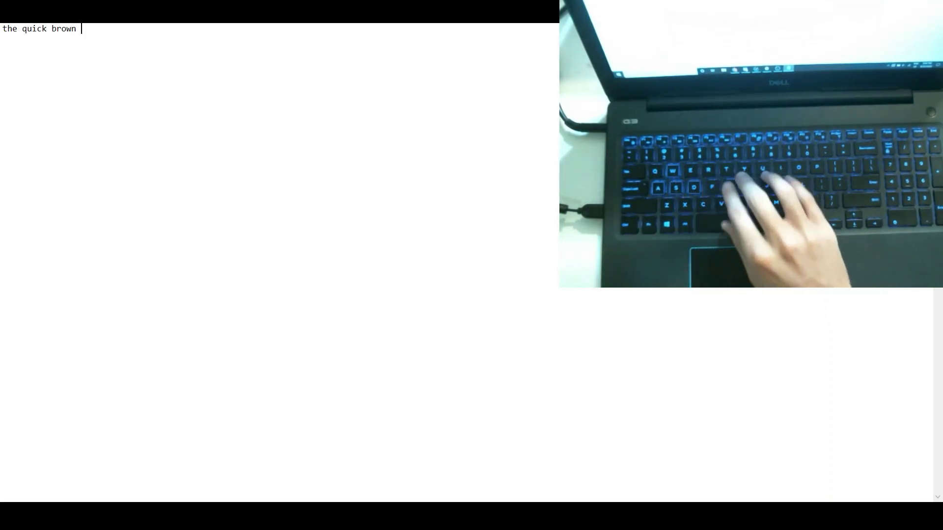
pyautogui.write('fox')
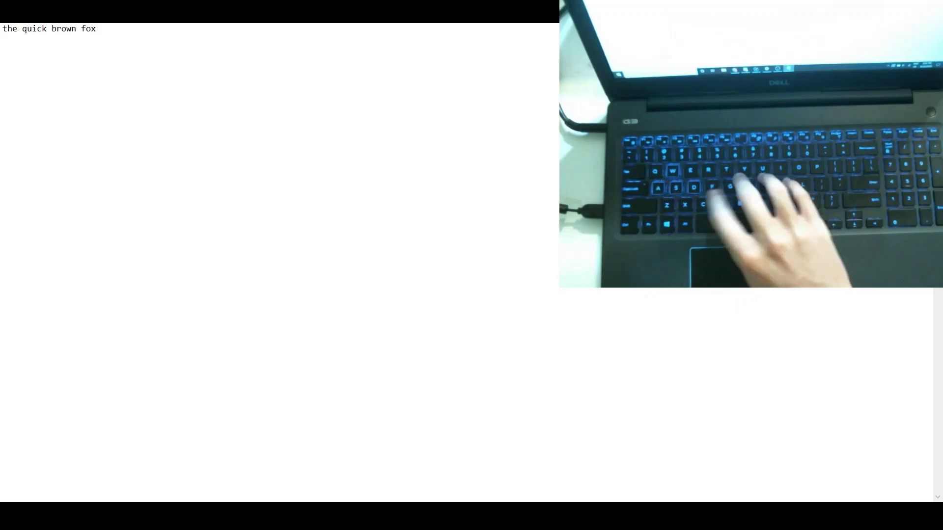
pyautogui.write('j')
# - Write "the quick brown fox jumps over the lazy do", removing the stray letter after fox
pyautogui.press('BackSpace')
pyautogui.write('j')
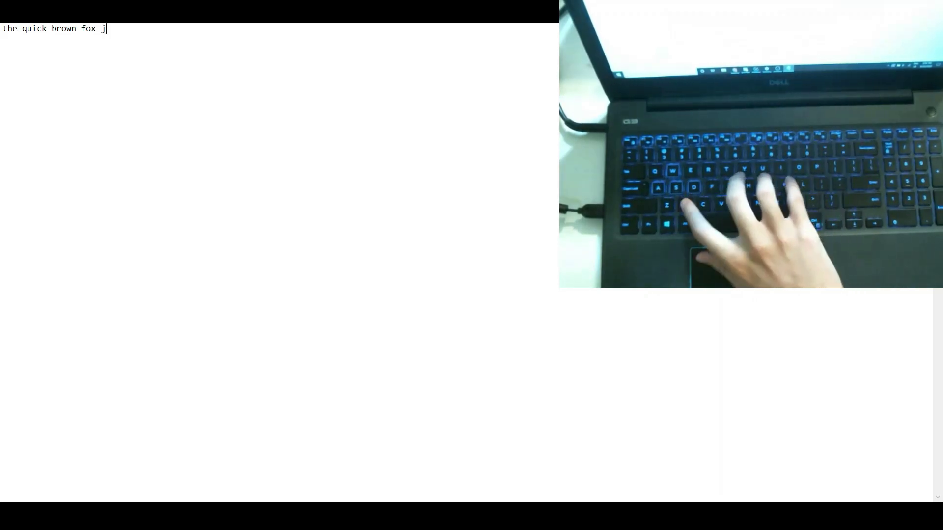
pyautogui.write('umps ove')
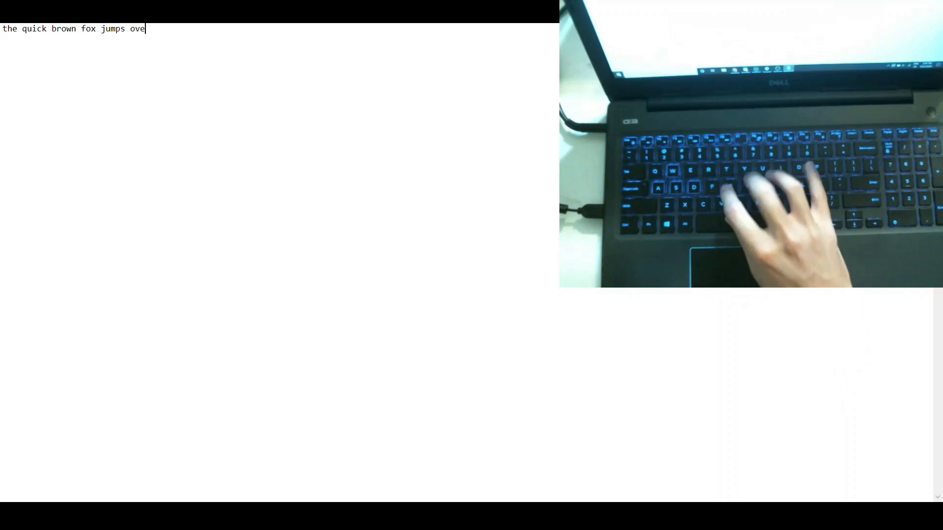
pyautogui.write('r the la')
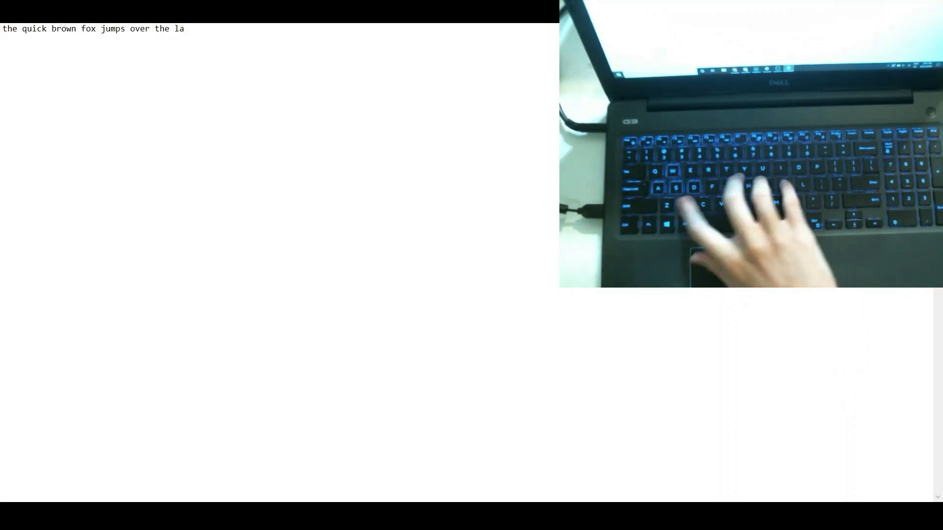
pyautogui.write('zy dou')
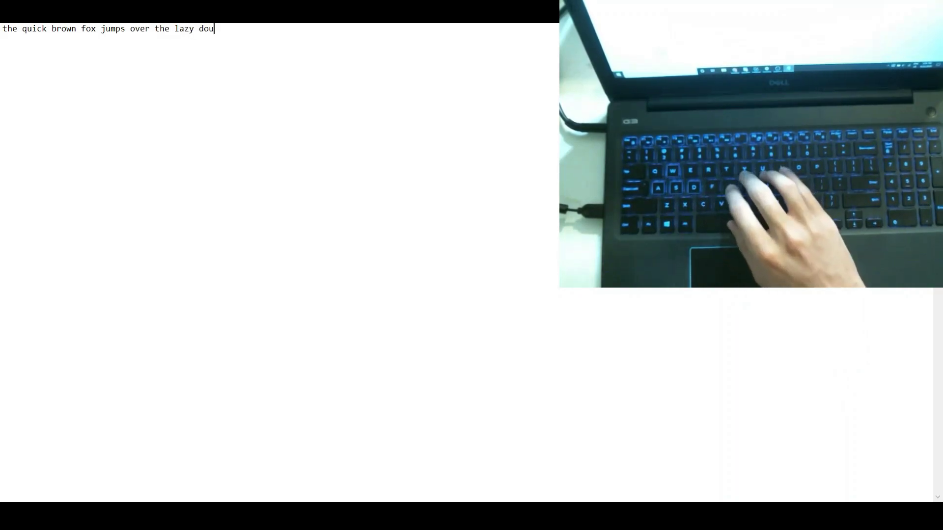
pyautogui.write('g')
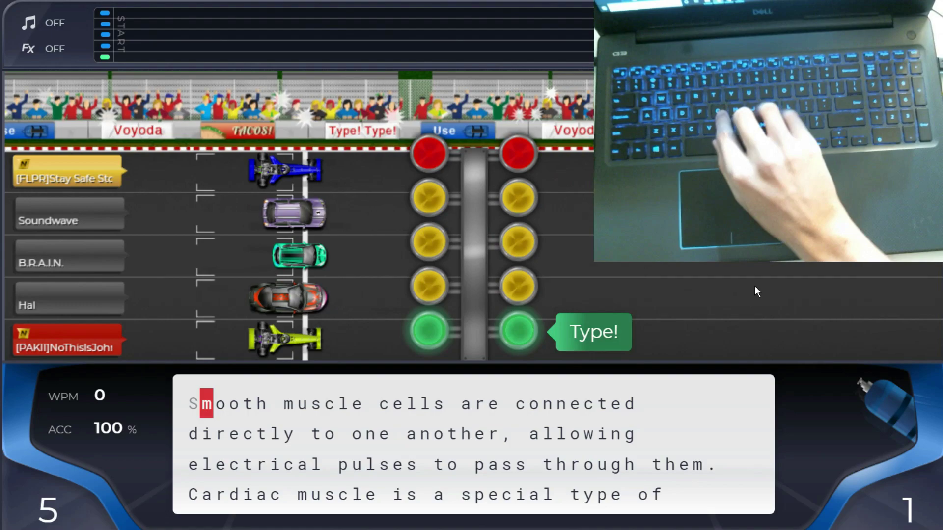
pyautogui.write('Smooth muscle c')
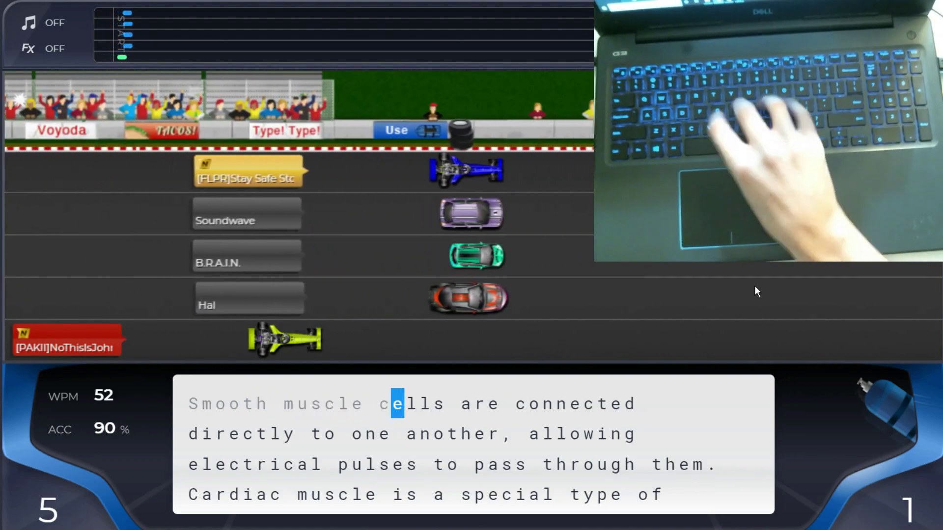
pyautogui.write('ells are connecte')
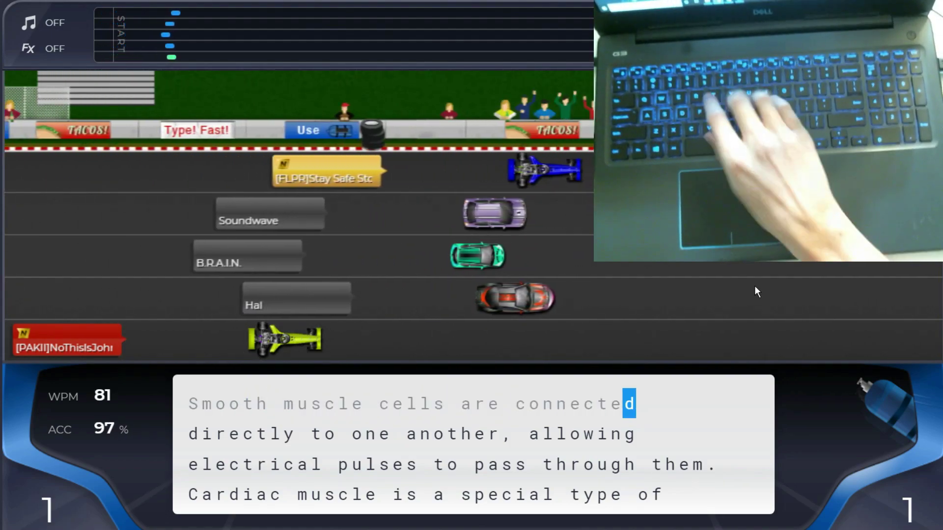
pyautogui.write('d directly to on')
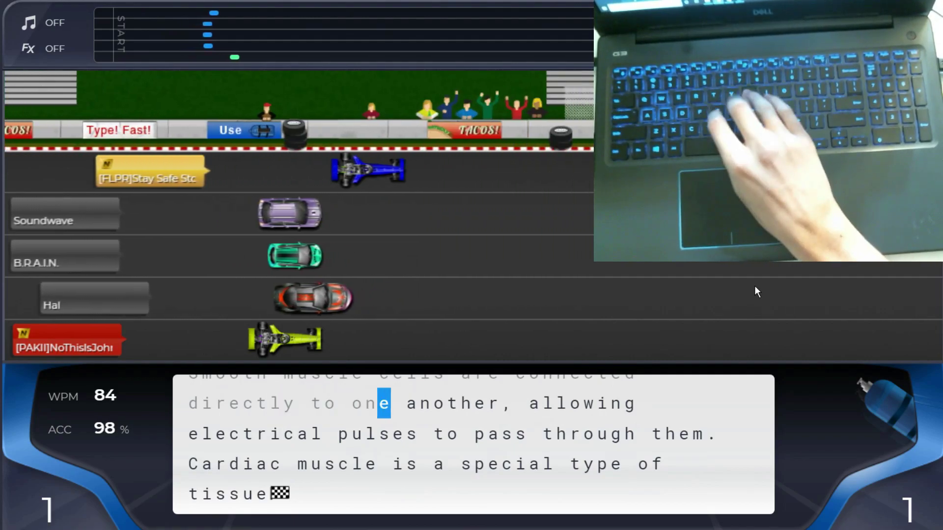
pyautogui.write('e another, al')
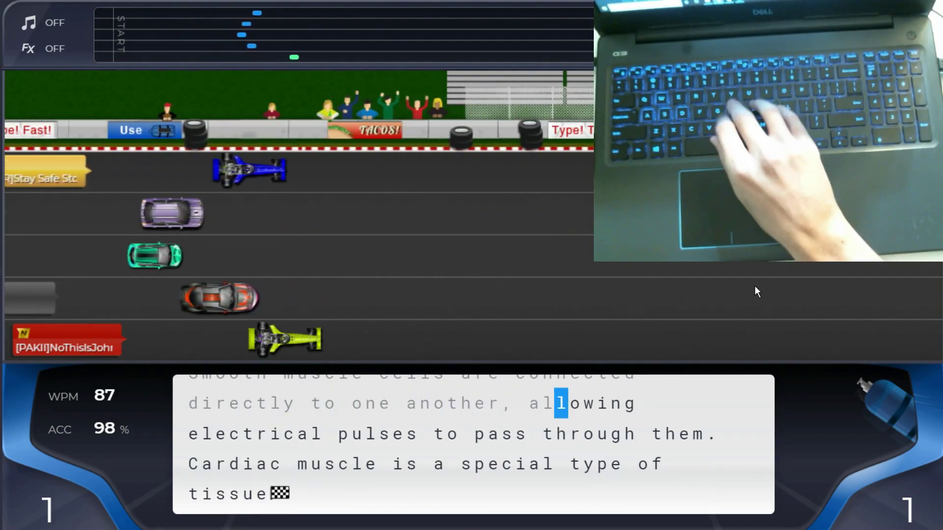
pyautogui.write('lowing electric')
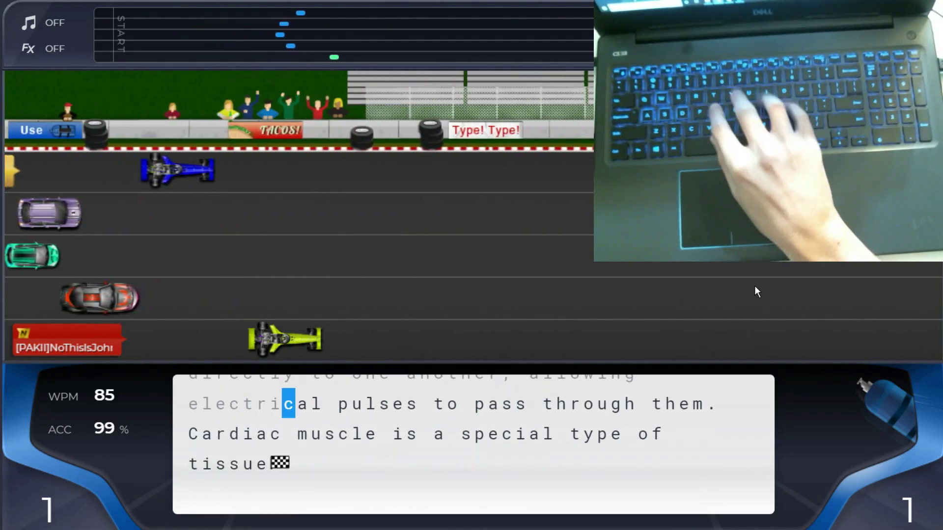
pyautogui.write('al pulses to pa')
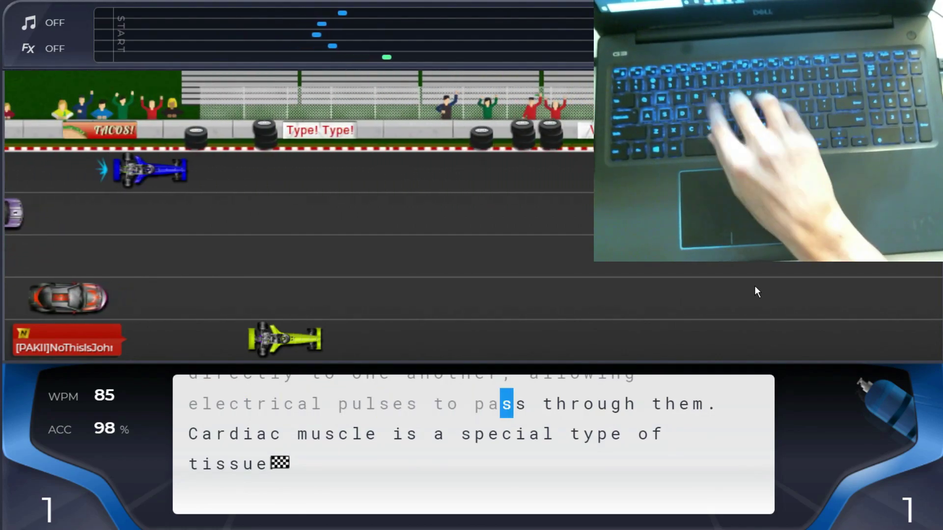
pyautogui.write('ss throu')
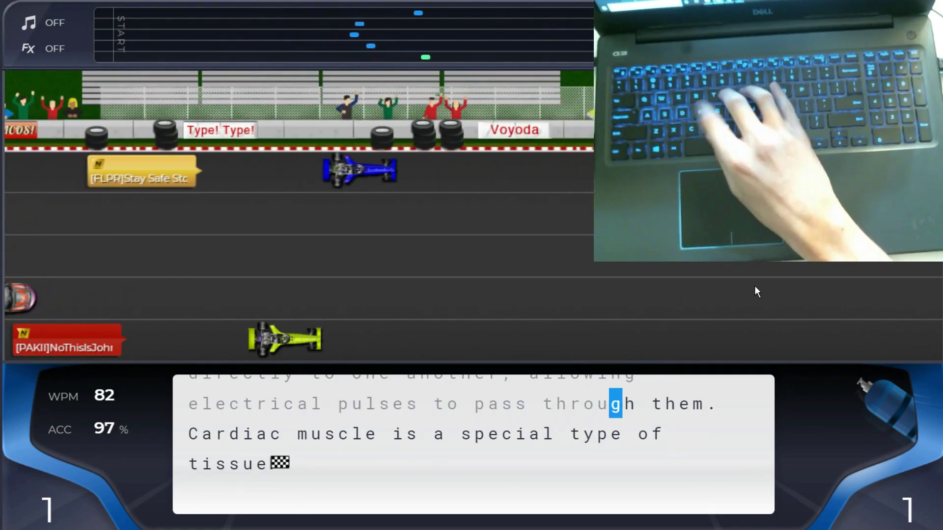
pyautogui.write('gh them. ')
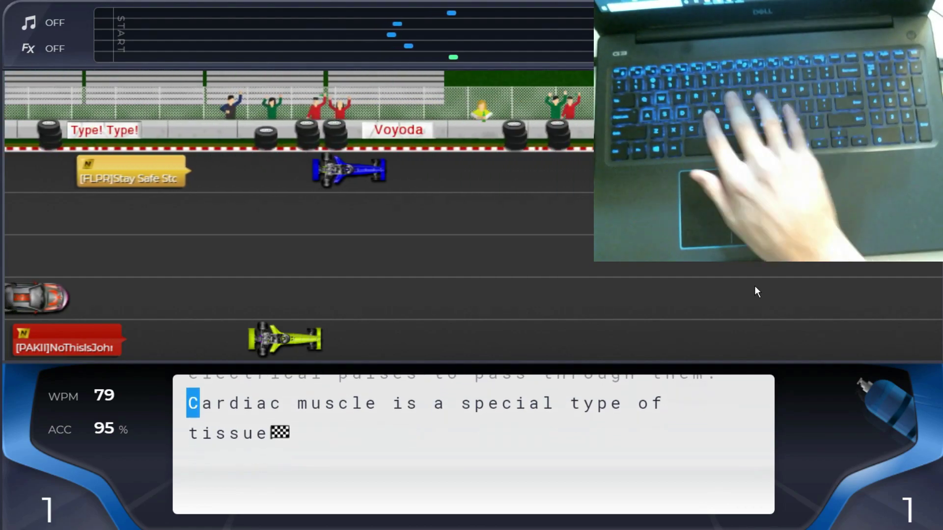
pyautogui.write('Cardiav')
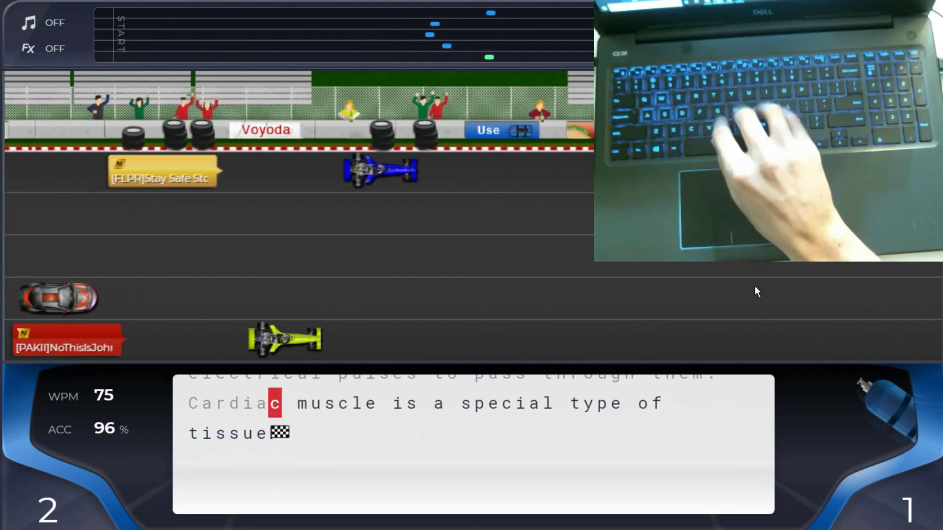
pyautogui.write('c muscle ')
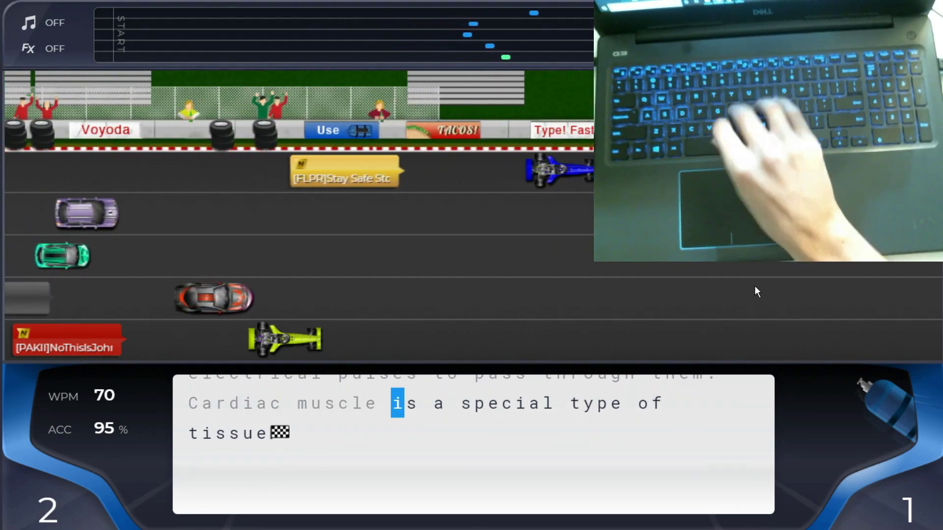
pyautogui.write('is a special ty')
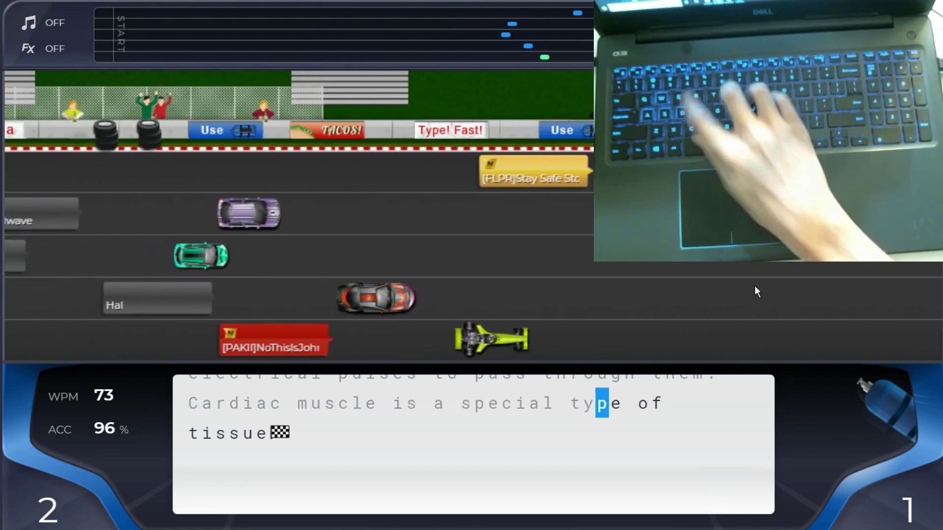
pyautogui.write('pe of tissue')
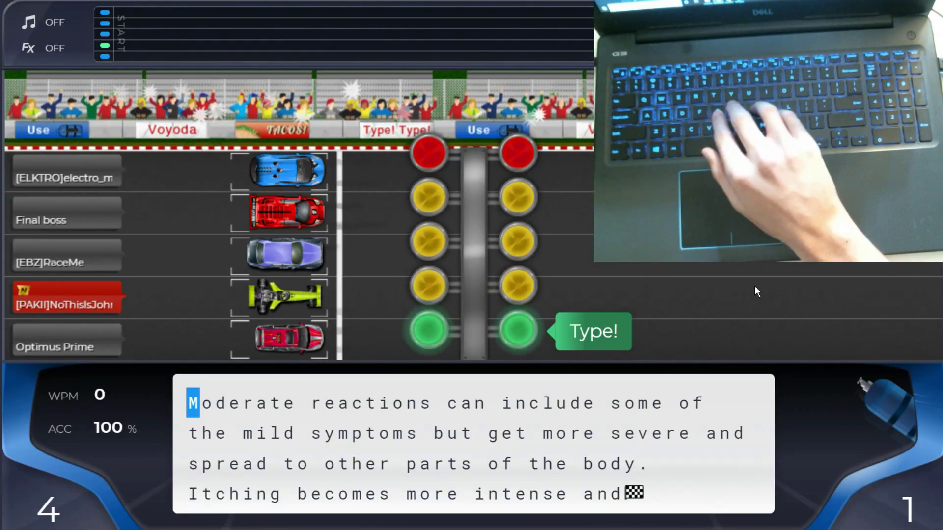
pyautogui.write('Moderate')
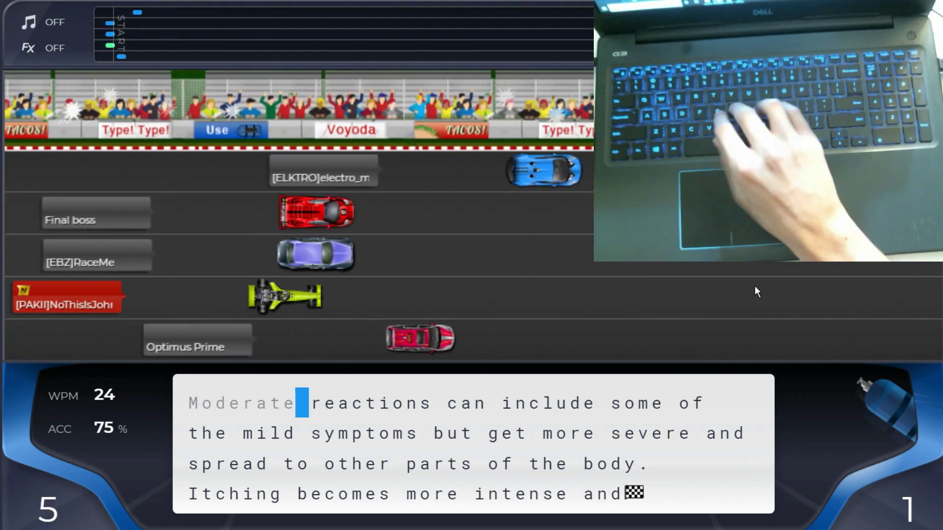
pyautogui.write(' reactions ca')
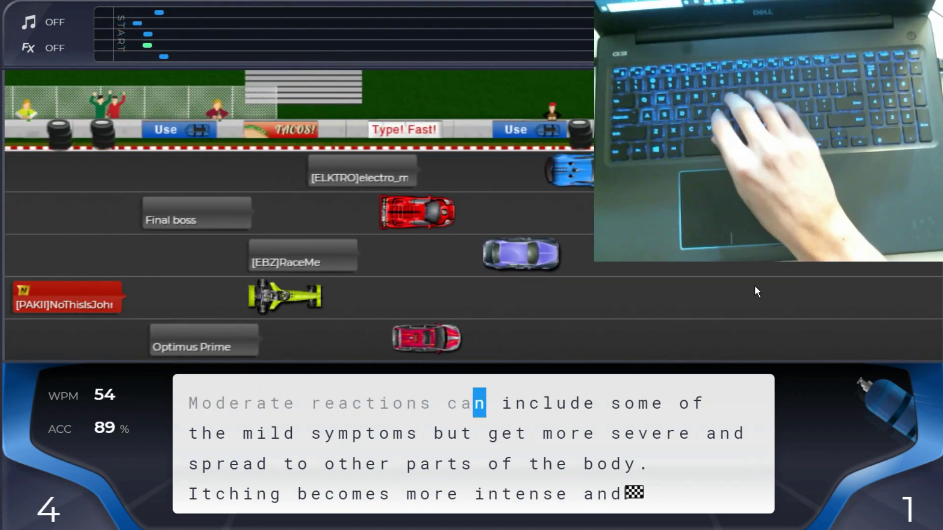
pyautogui.write('n include so')
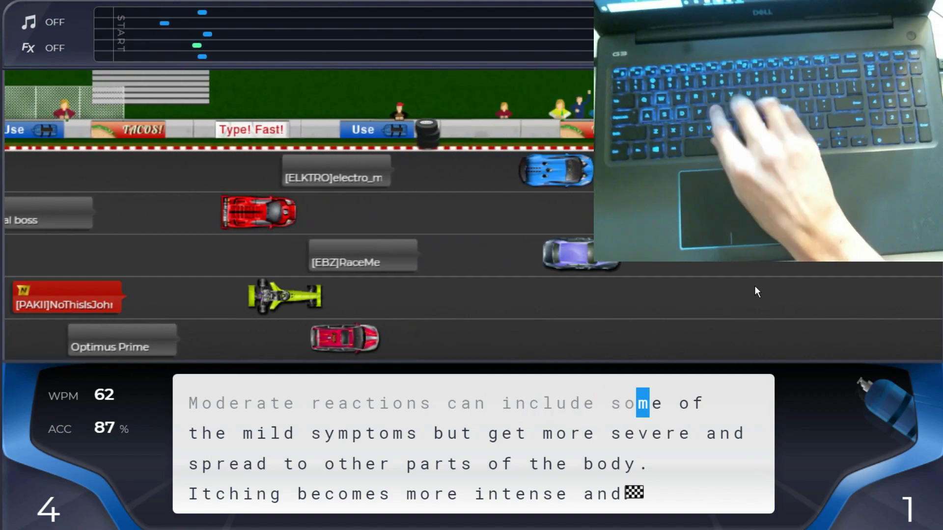
pyautogui.write('me of the mild s')
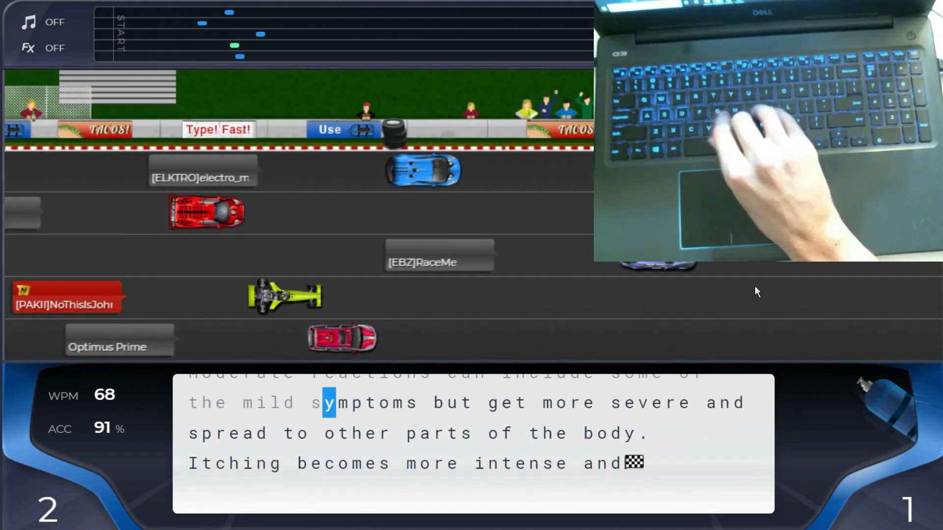
pyautogui.write('ymptoms b')
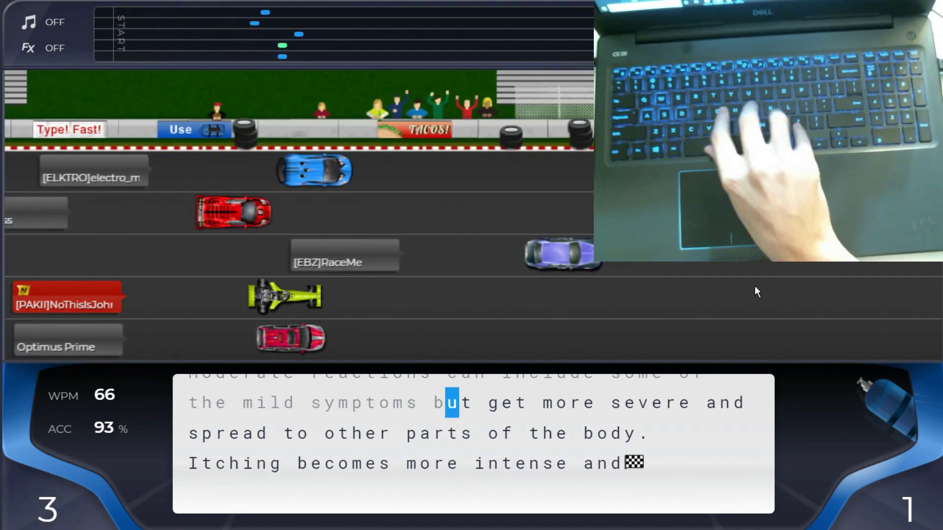
pyautogui.write('ut get mor')
# - Type the passage to the finish at 74 WPM, 95% accuracy, correcting typos in get, body and becomes
pyautogui.press('BackSpace')
pyautogui.write('t more s')
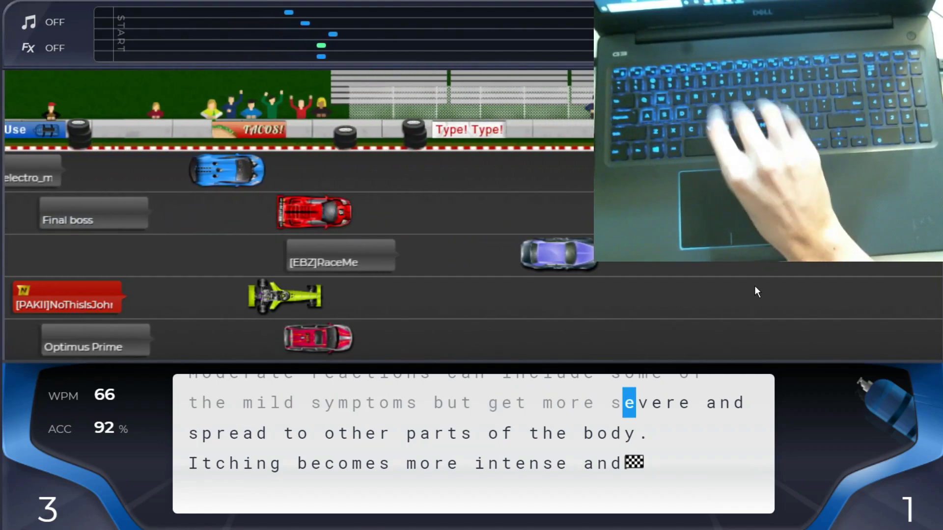
pyautogui.write('evere and spre')
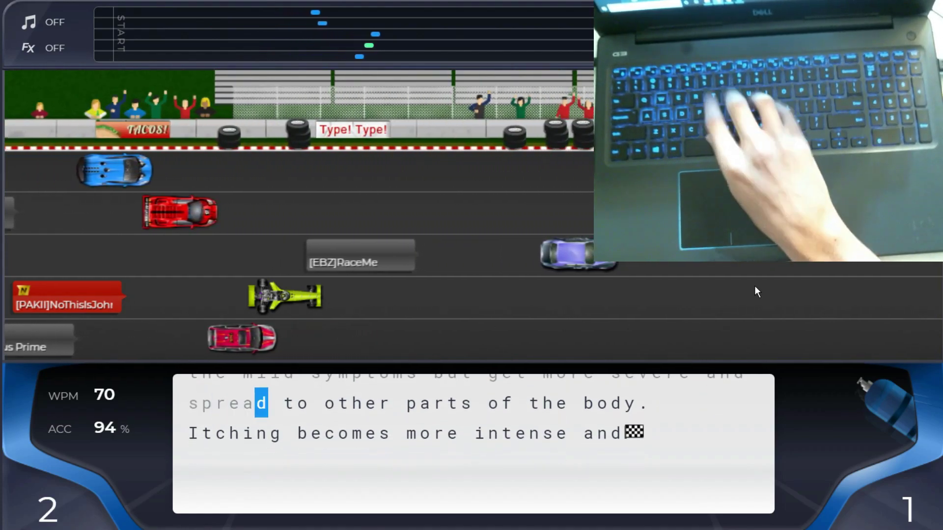
pyautogui.write('ad to other parts o')
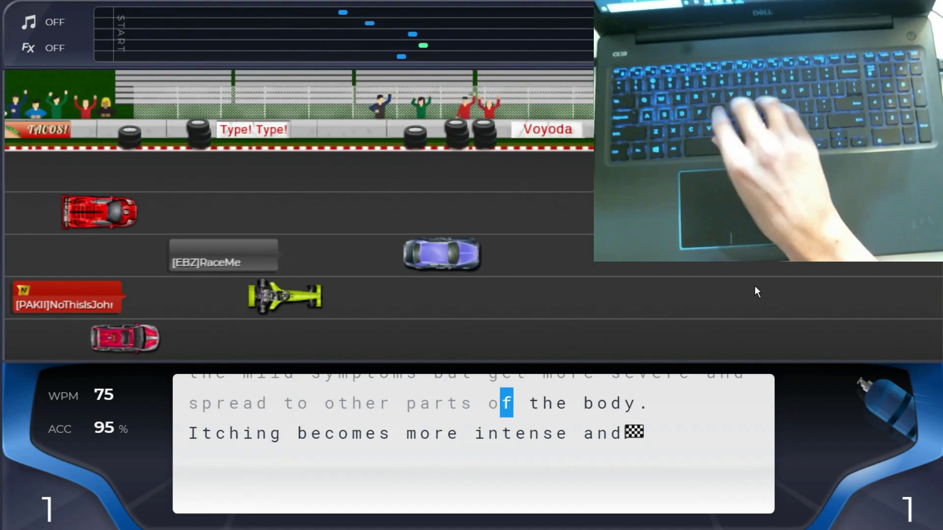
pyautogui.write('f the v')
pyautogui.press('BackSpace')
pyautogui.write('body. ')
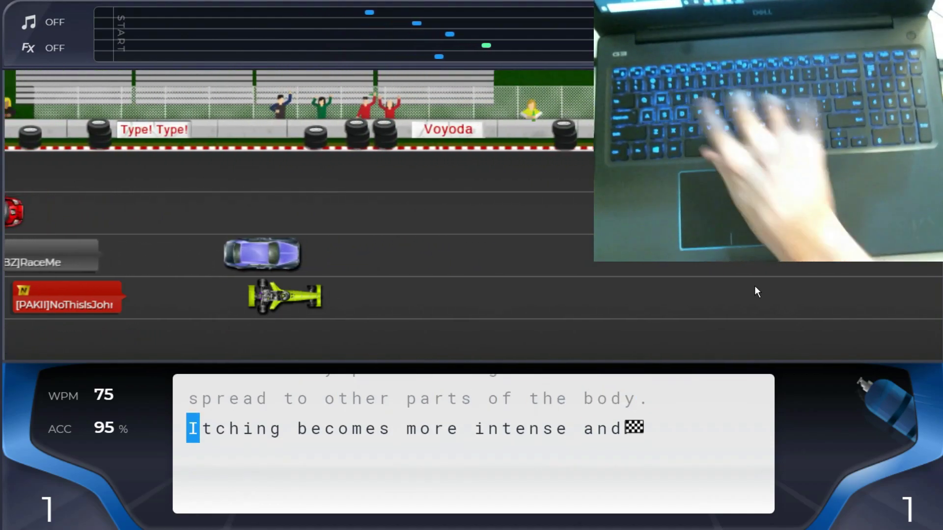
pyautogui.write('Itching become')
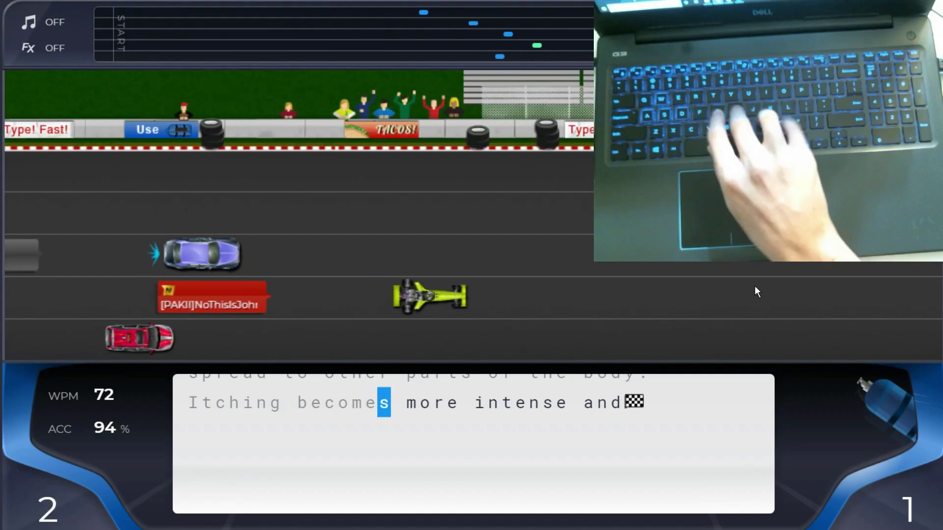
pyautogui.write('s more inten')
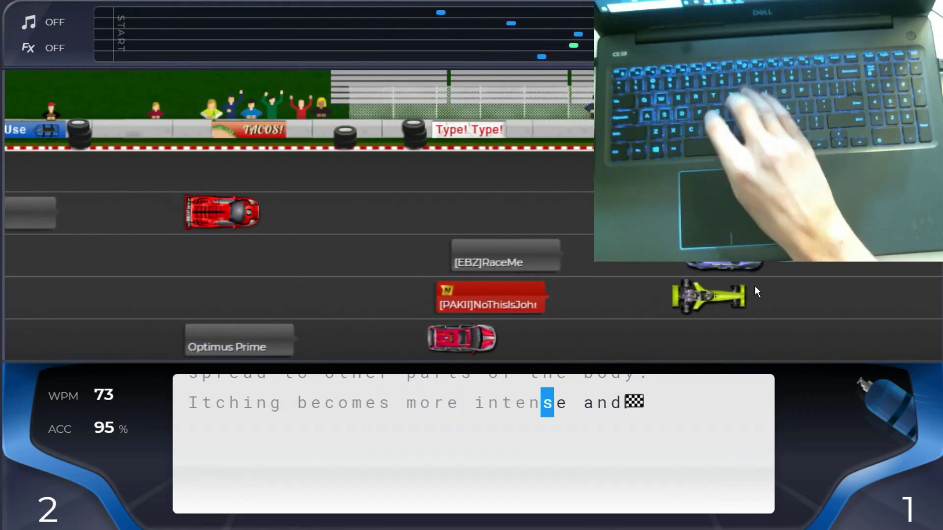
pyautogui.write('se and')
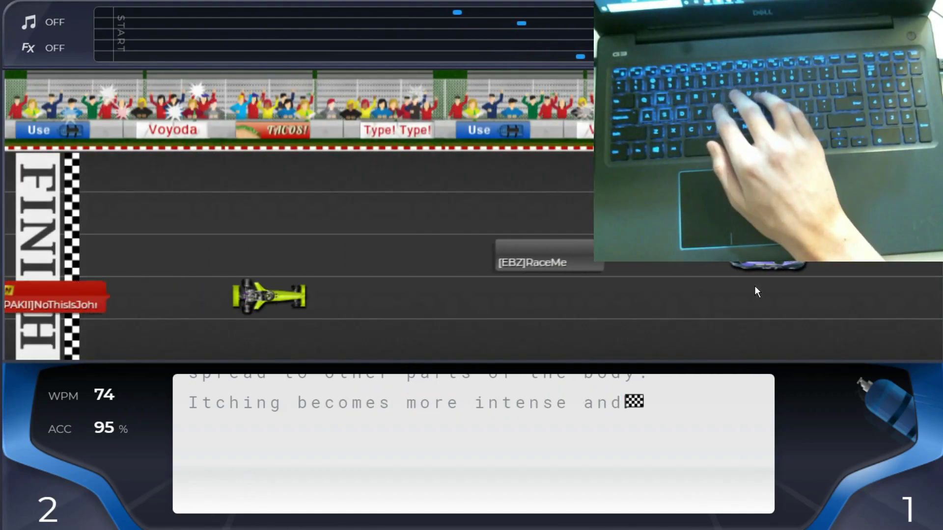